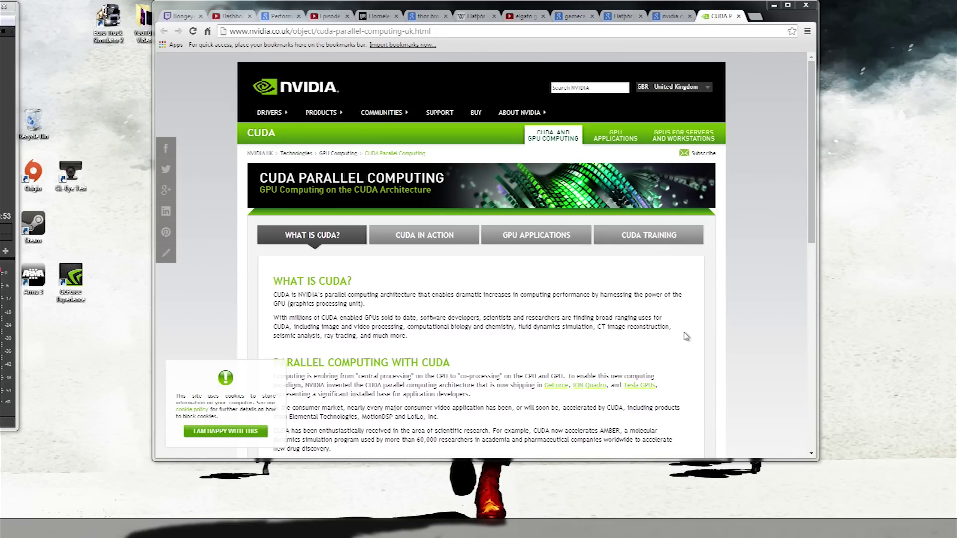
# Scroll down through the CUDA overview page in Chrome and back to the top.
pyautogui.moveTo(814, 130)
pyautogui.mouseDown()
pyautogui.moveTo(805, 193)
pyautogui.moveTo(816, 138)
pyautogui.mouseUp()
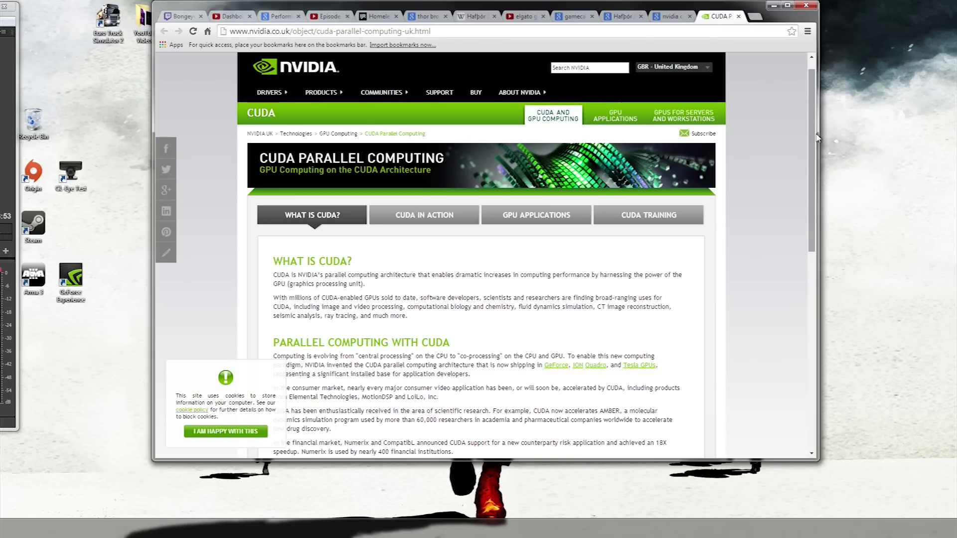
pyautogui.scroll(1, 772, 120)
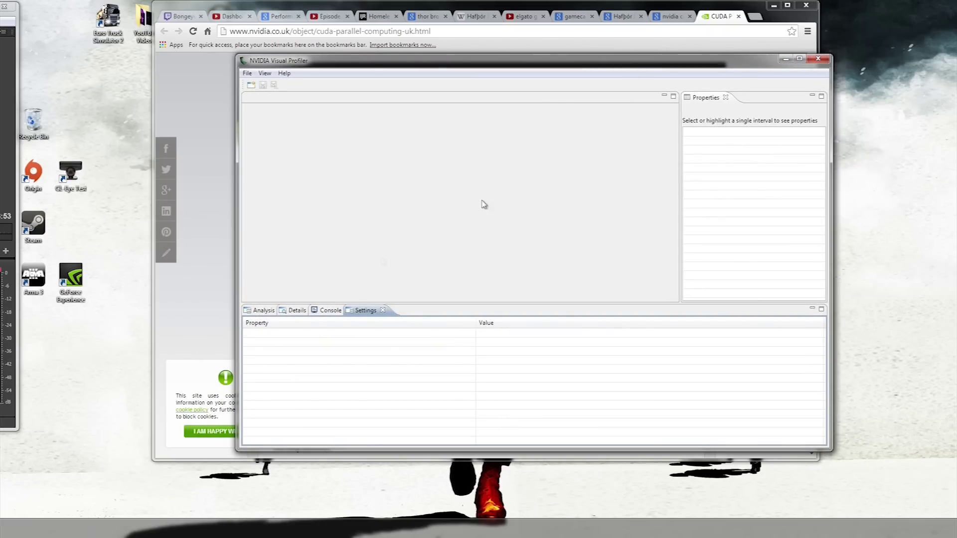
# Look through the Analysis, Details, Console and Settings panels of Visual Profiler.
pyautogui.click(263, 310)
pyautogui.click(299, 311)
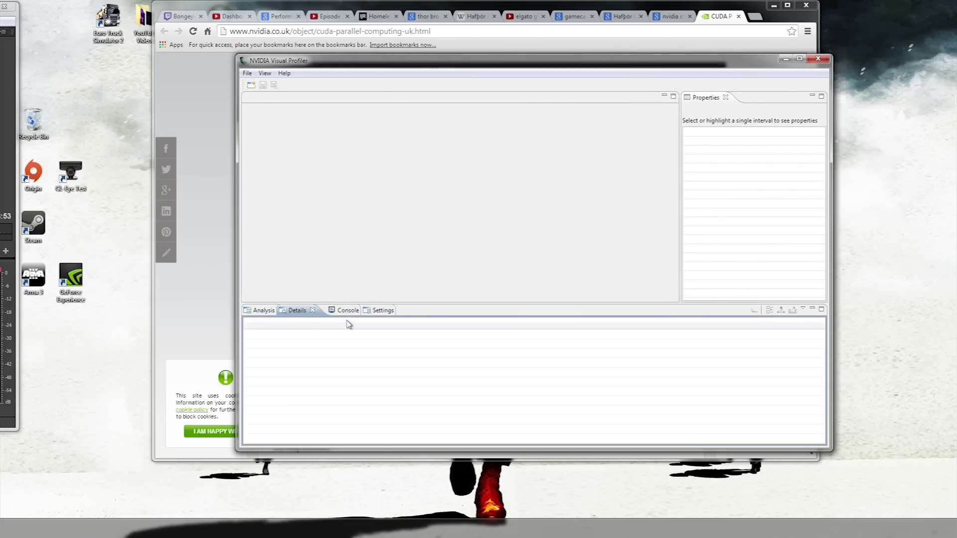
pyautogui.click(348, 310)
pyautogui.click(382, 311)
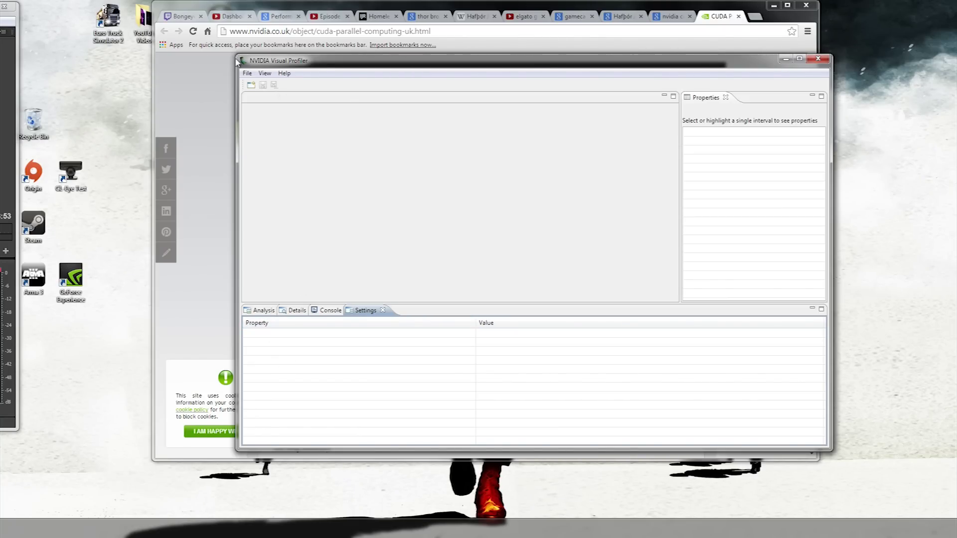
# Check the File and View menus, then close Visual Profiler.
pyautogui.click(247, 73)
pyautogui.click(320, 193)
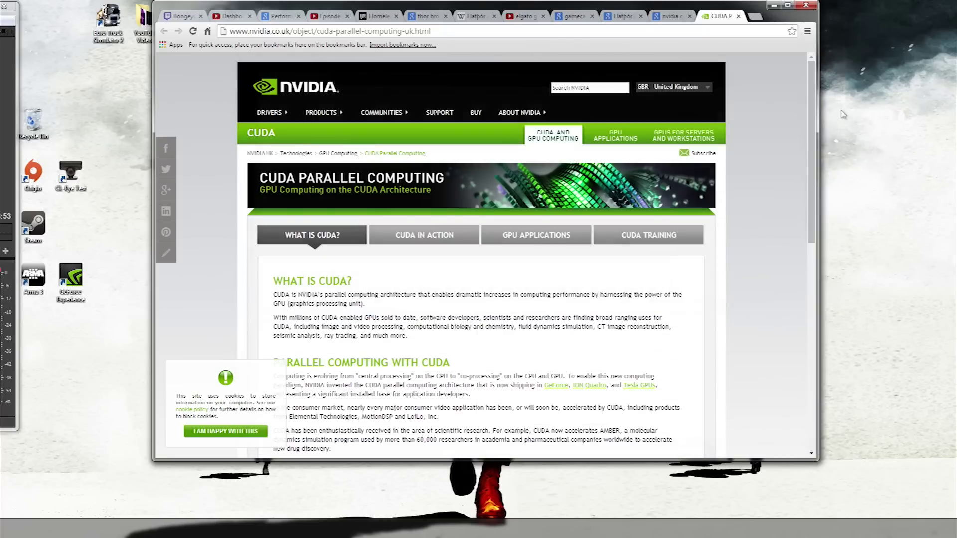
pyautogui.click(818, 59)
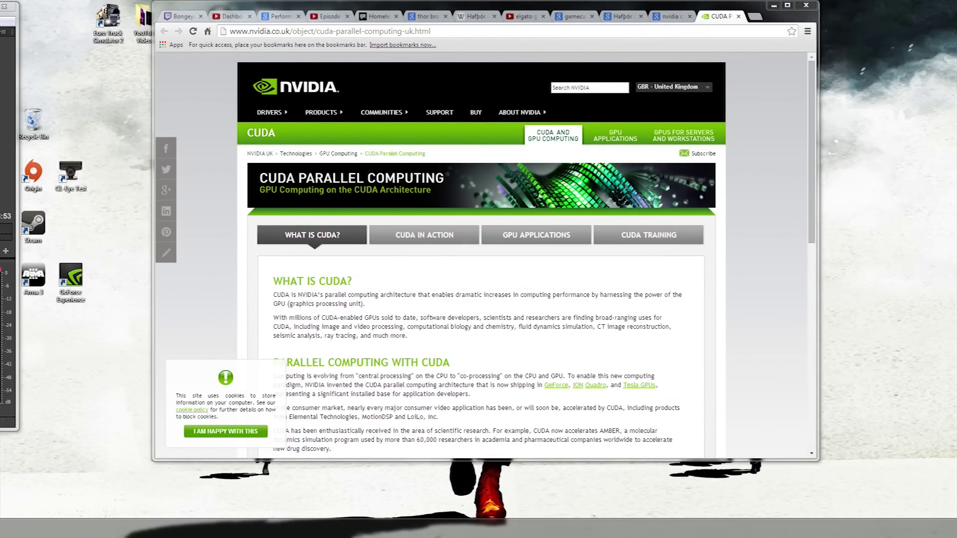
# Browse to C:\Program Files\Adobe\Adobe Premiere Pro CS6 in Windows Explorer.
pyautogui.press('super+e')
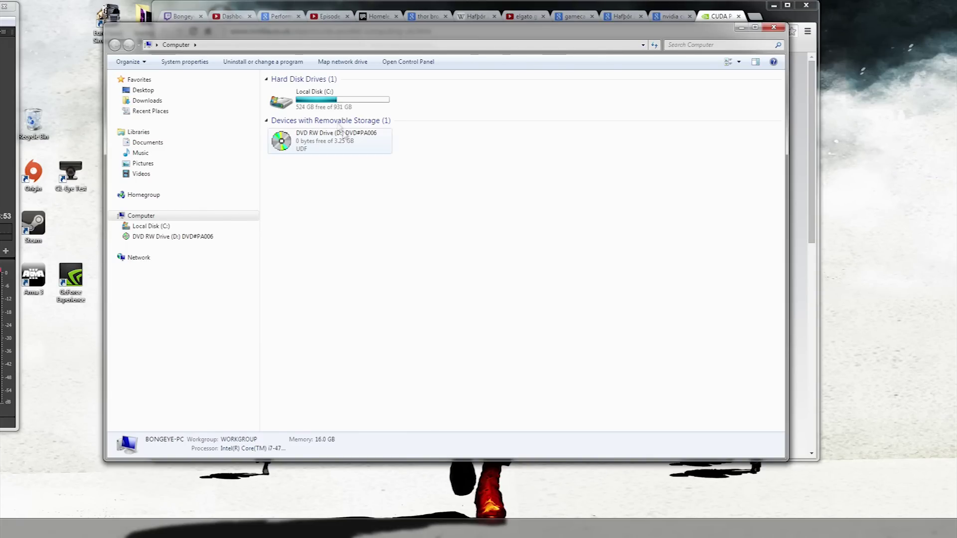
pyautogui.doubleClick(319, 102)
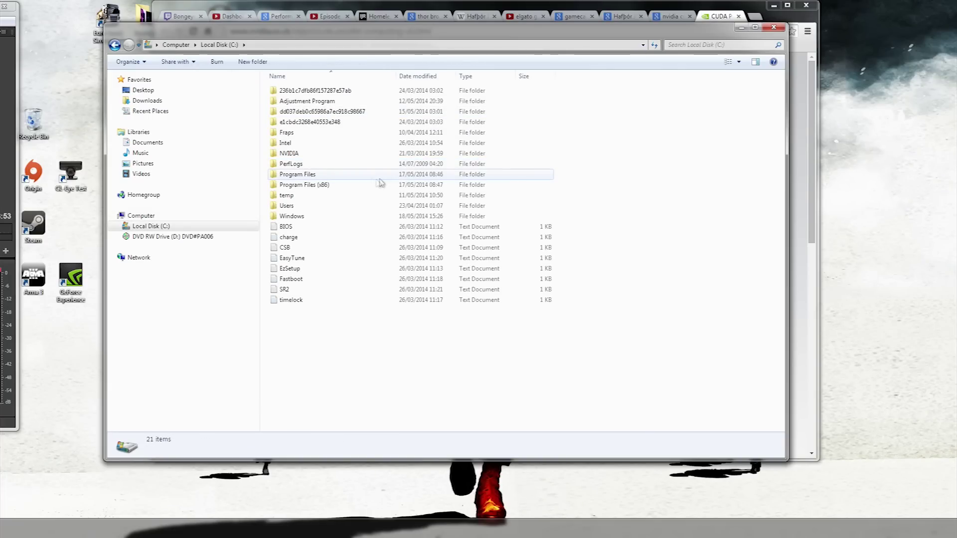
pyautogui.doubleClick(352, 176)
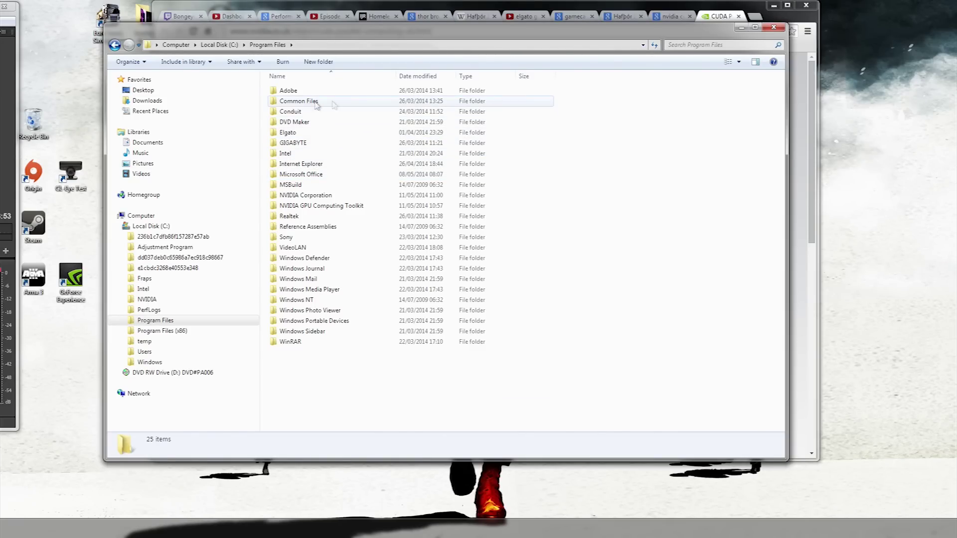
pyautogui.doubleClick(289, 91)
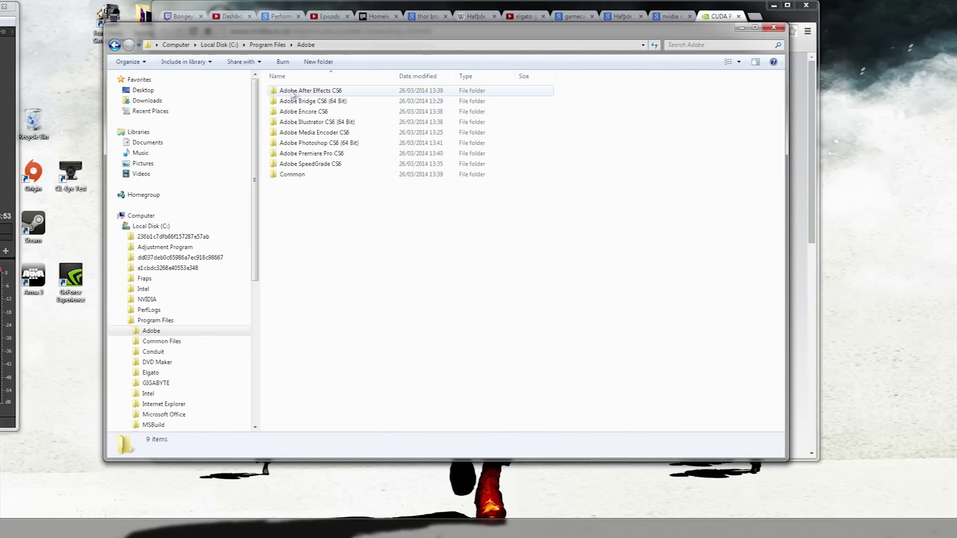
pyautogui.doubleClick(321, 154)
# Scroll down the folder and select the cuda_supported_cards file.
pyautogui.scroll(-10, 414, 364)
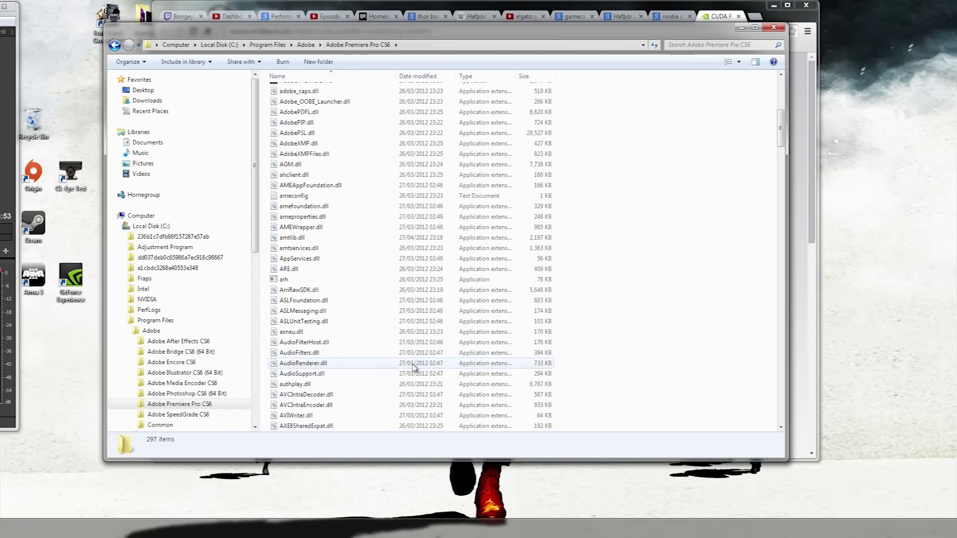
pyautogui.scroll(-8, 412, 366)
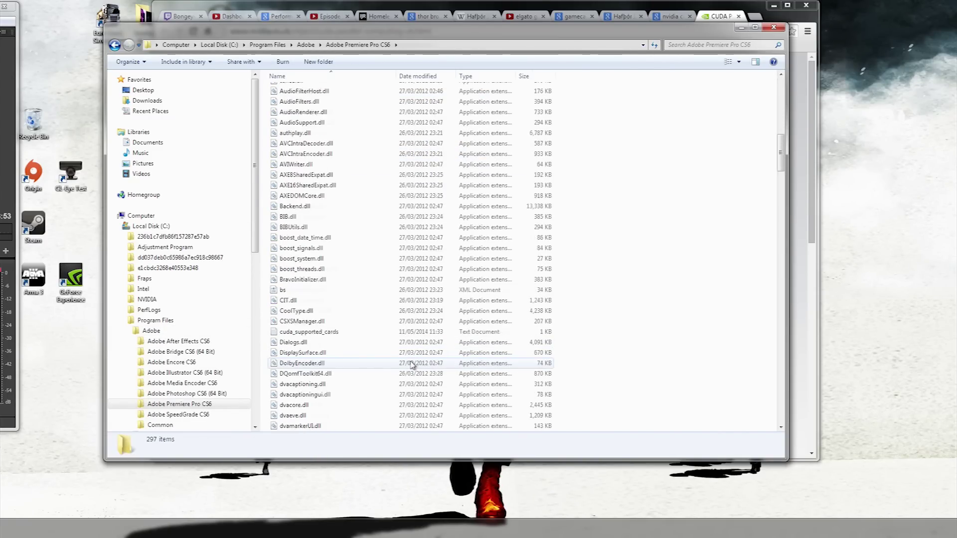
pyautogui.scroll(-3, 413, 365)
pyautogui.click(360, 239)
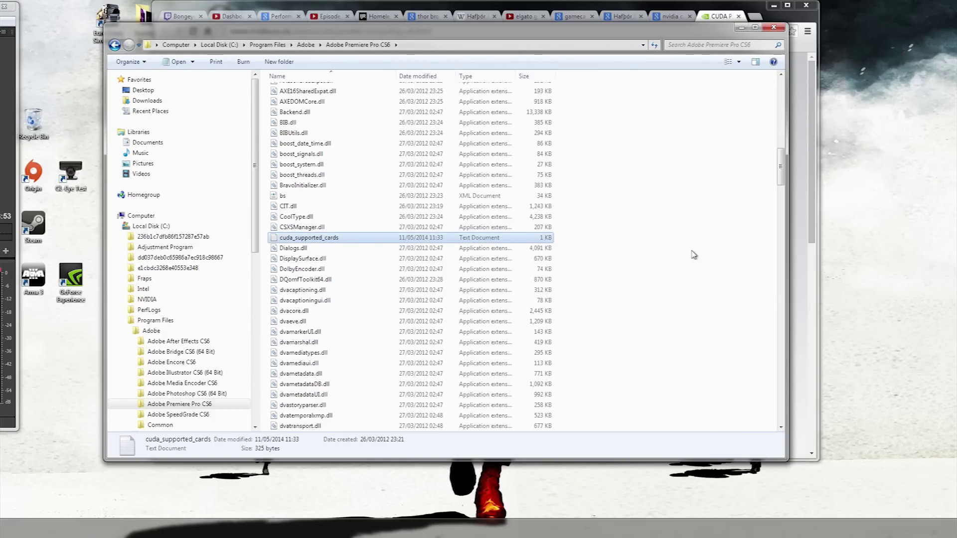
# Open cuda_supported_cards in Notepad, highlight the GeForce GTX 770 line, then close it.
pyautogui.doubleClick(362, 239)
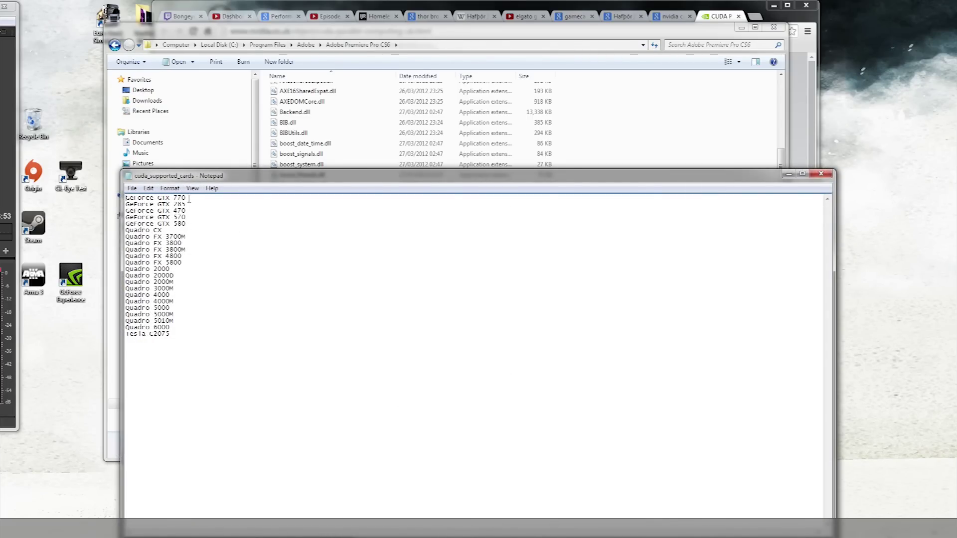
pyautogui.moveTo(185, 197); pyautogui.dragTo(126, 197)
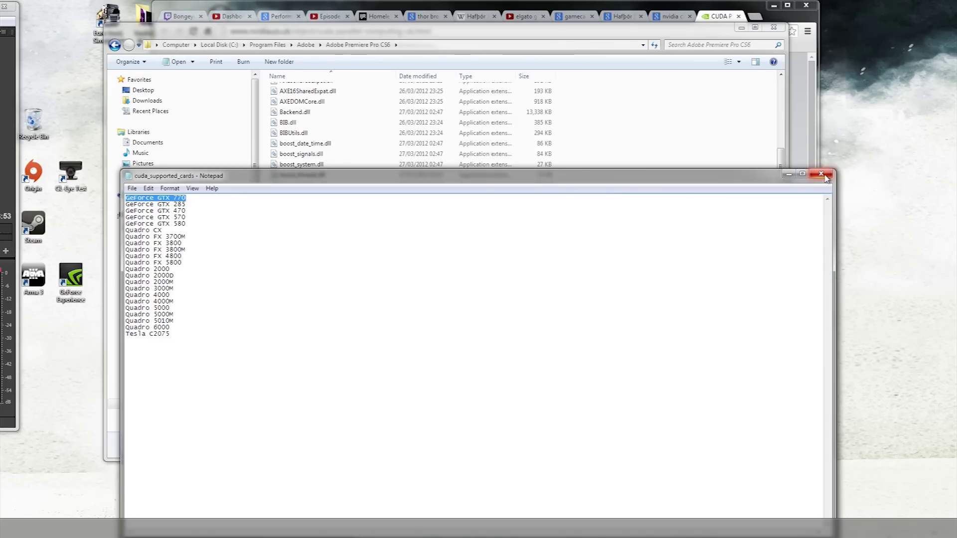
pyautogui.click(825, 178)
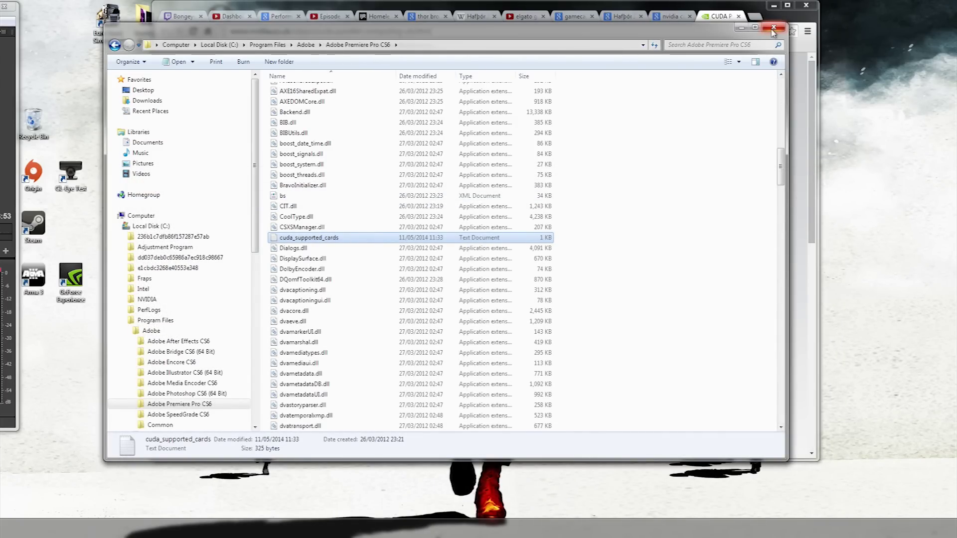
# Close the Premiere folder window and go to Manage 3D Settings in NVIDIA Control Panel.
pyautogui.click(773, 28)
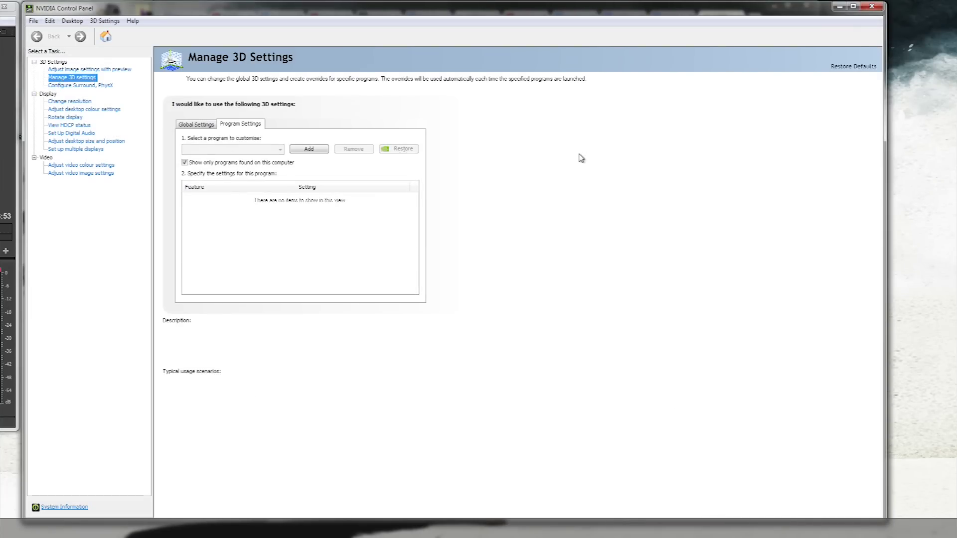
pyautogui.click(80, 70)
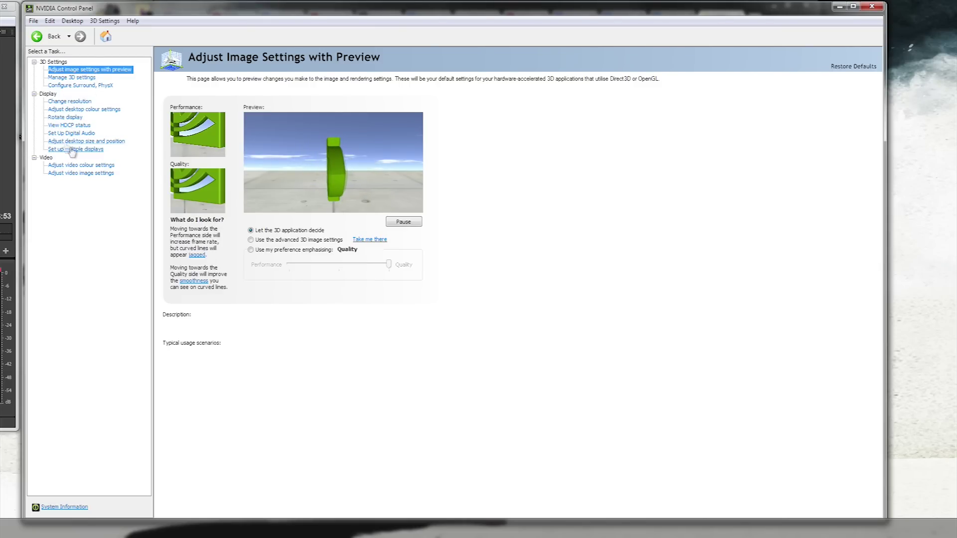
pyautogui.click(76, 78)
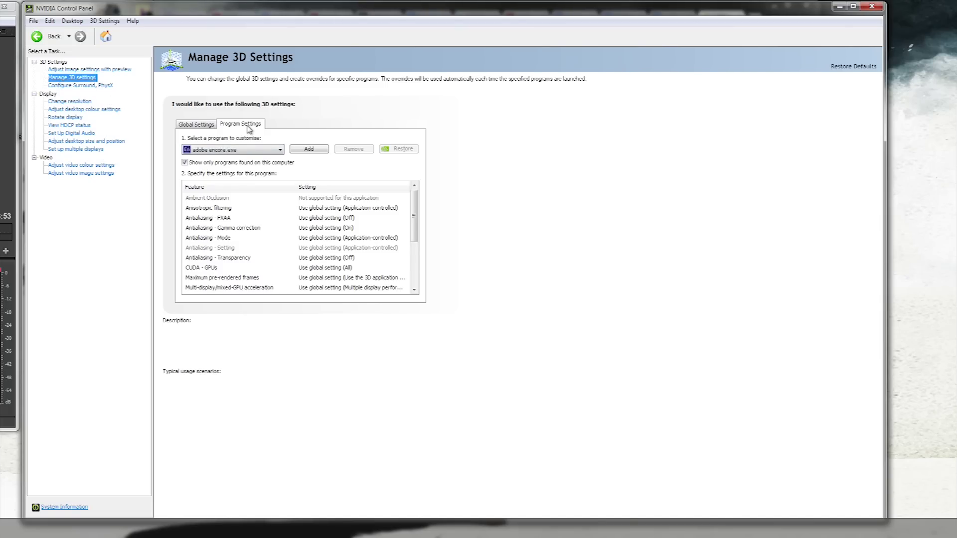
# Review the Program Settings program list twice, keeping adobe encore.exe, then close NVIDIA Control Panel.
pyautogui.click(282, 151)
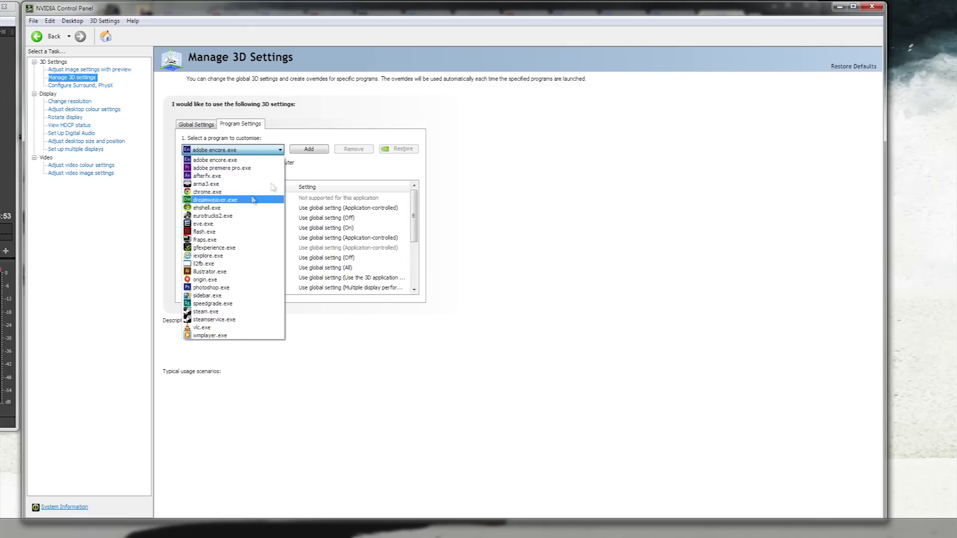
pyautogui.click(307, 152)
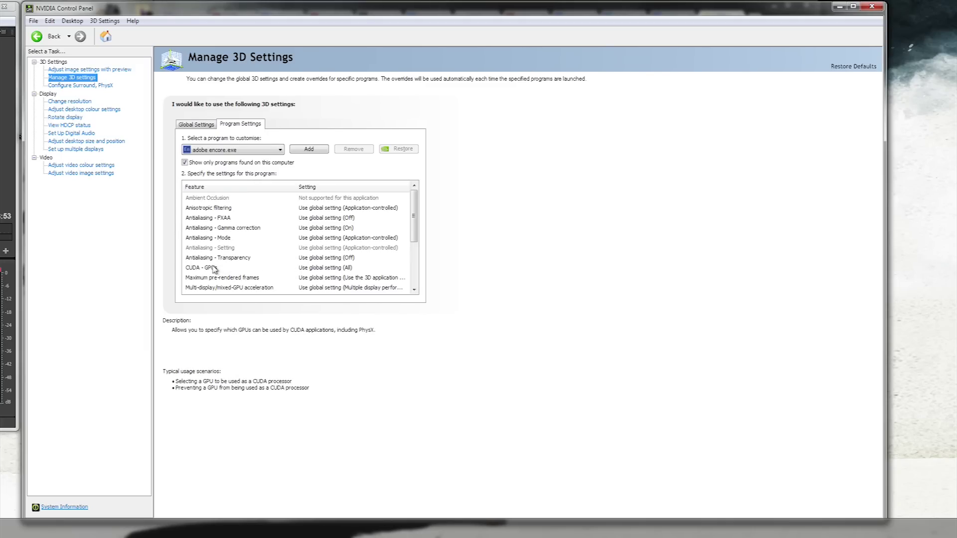
pyautogui.click(280, 150)
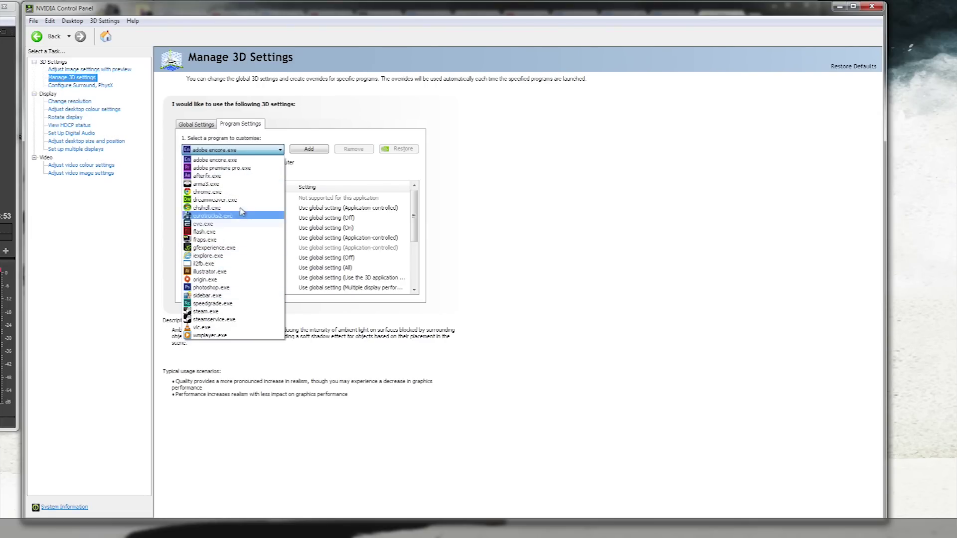
pyautogui.click(445, 248)
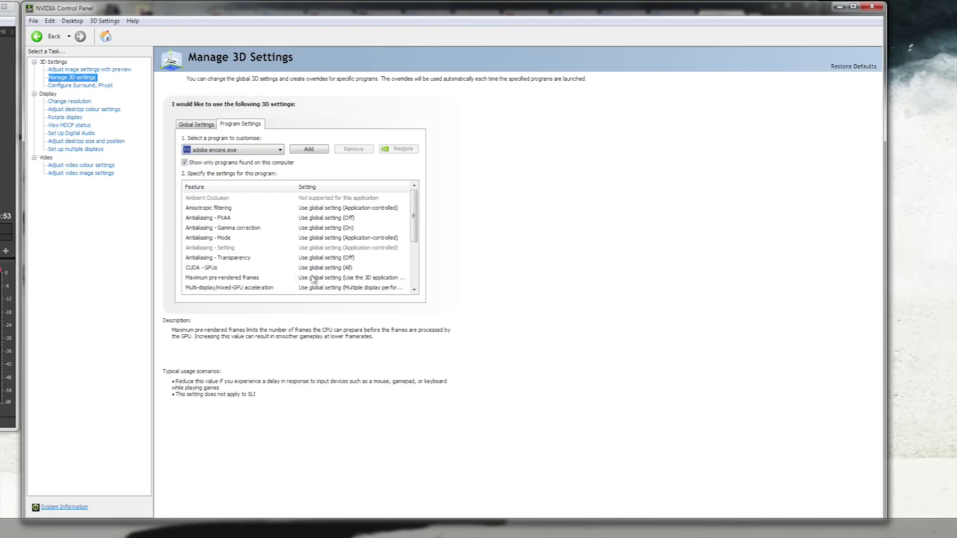
pyautogui.click(839, 7)
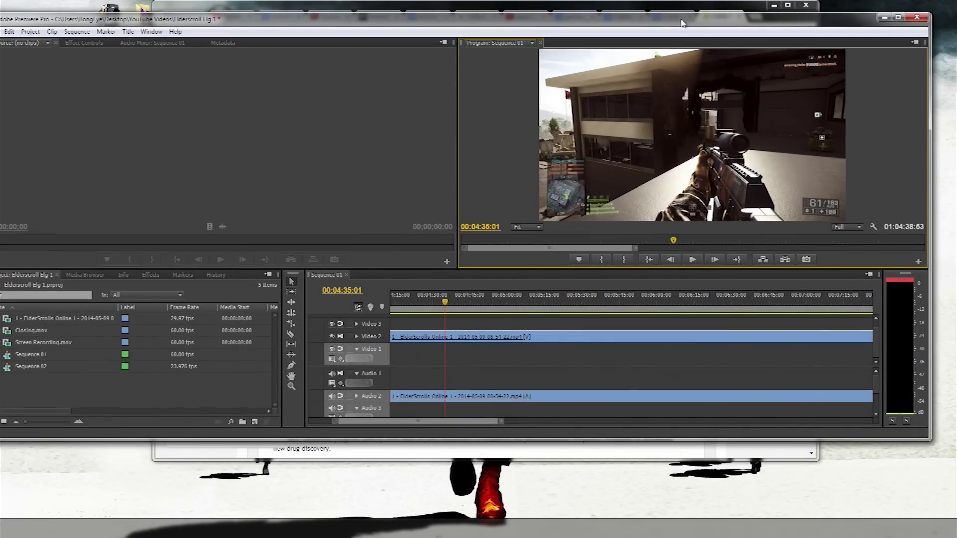
# Move the Premiere Pro window into place and scroll the Sequence 01 timeline to its start.
pyautogui.moveTo(712, 18)
pyautogui.mouseDown()
pyautogui.moveTo(689, 25)
pyautogui.moveTo(718, 14)
pyautogui.moveTo(700, 12)
pyautogui.mouseUp()
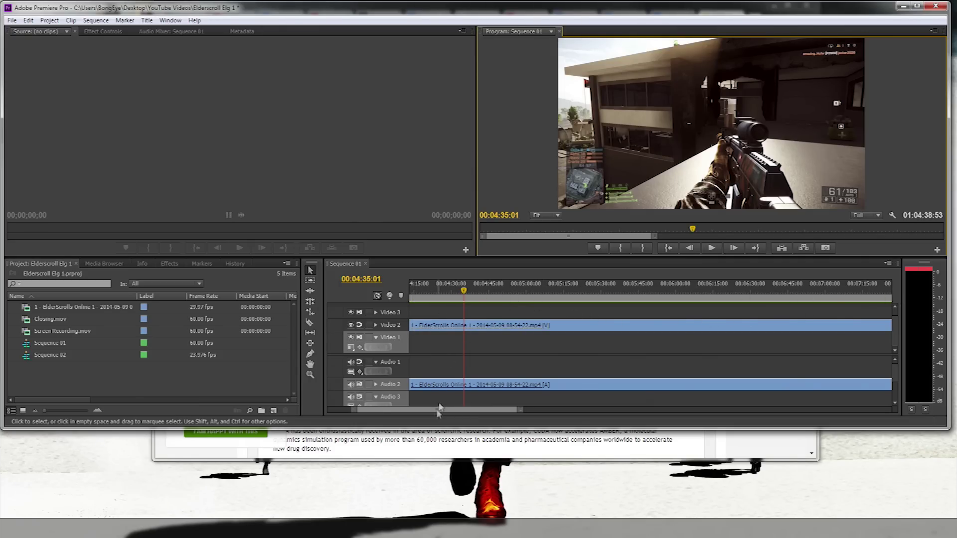
pyautogui.moveTo(398, 415); pyautogui.dragTo(374, 415)
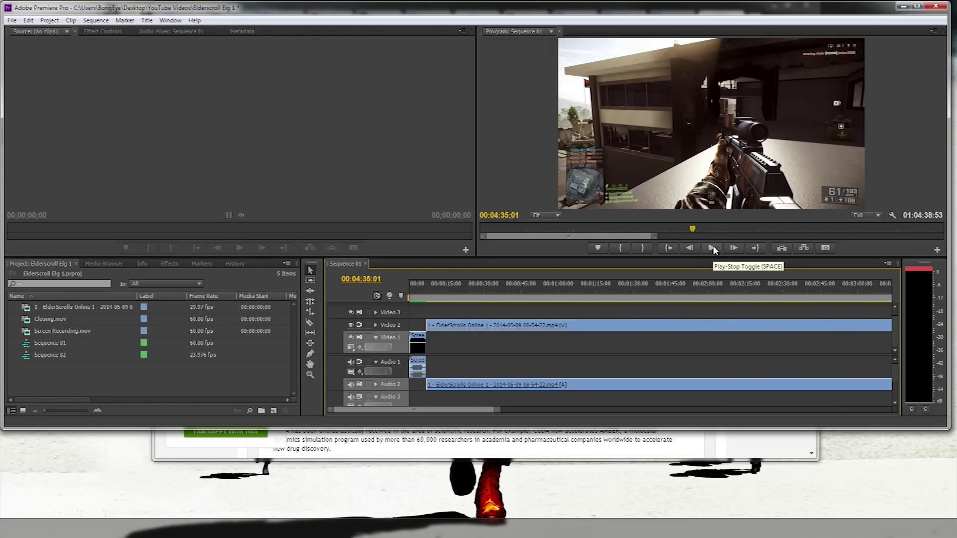
# Play Sequence 01 in the Program monitor and stop it at 00:04:47:27.
pyautogui.click(712, 247)
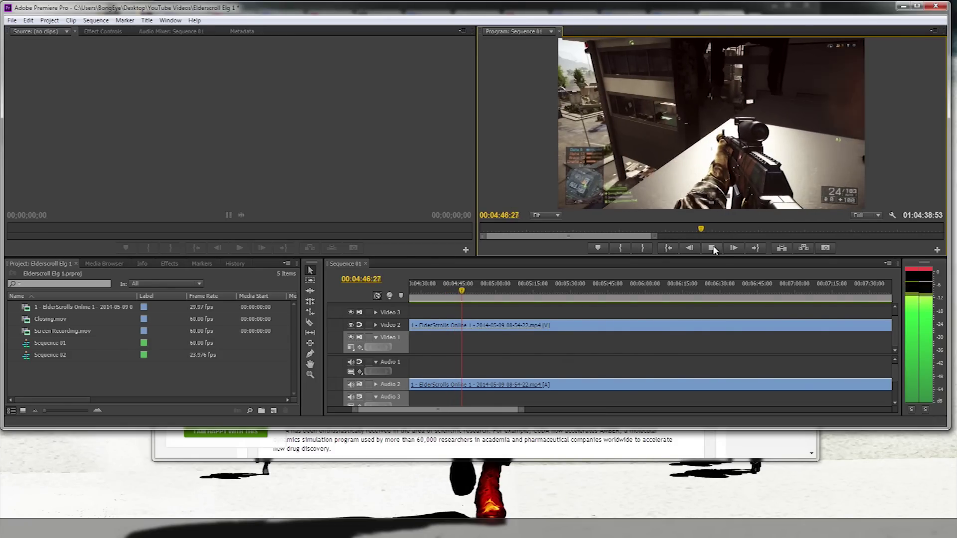
pyautogui.click(713, 248)
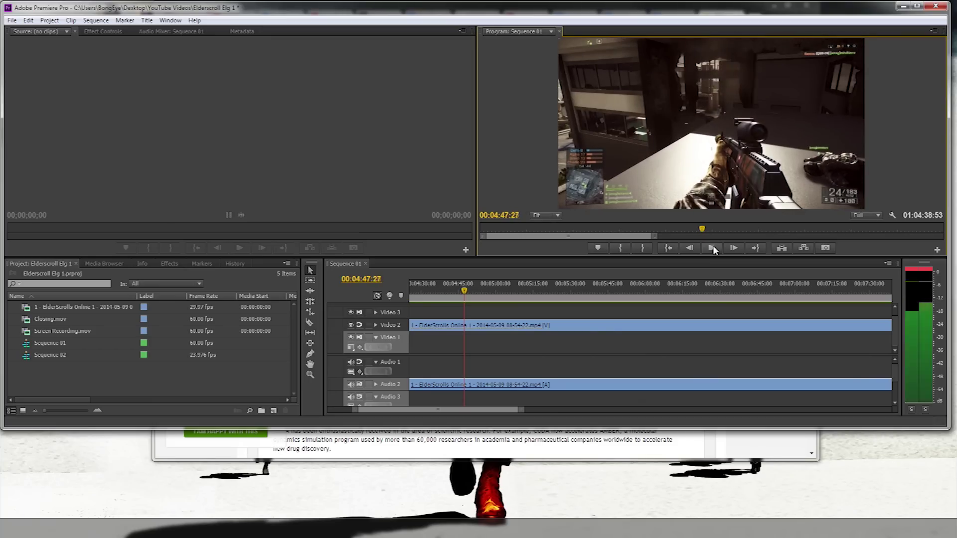
# Minimize and restore Premiere Pro, then scroll the Sequence 01 timeline.
pyautogui.click(903, 7)
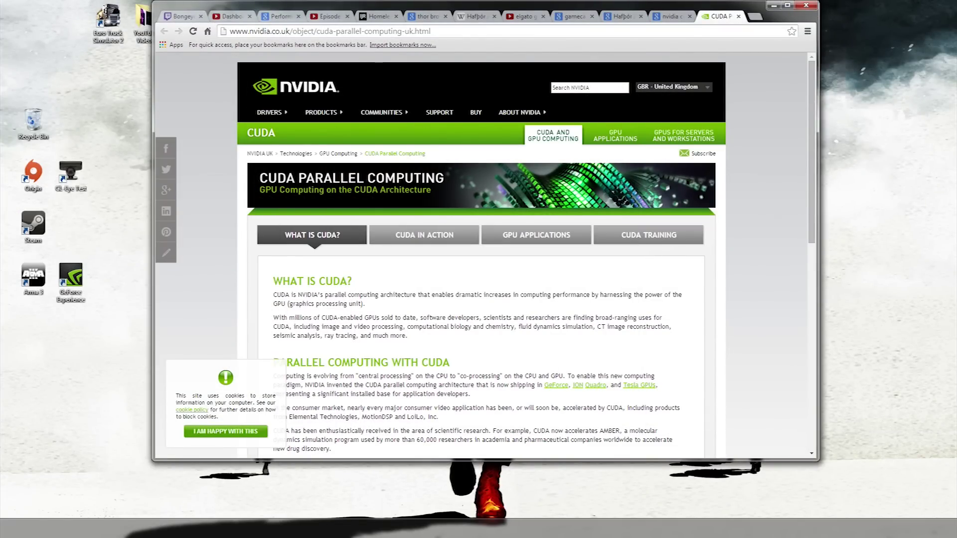
pyautogui.hotkey('alt', 'Tab')
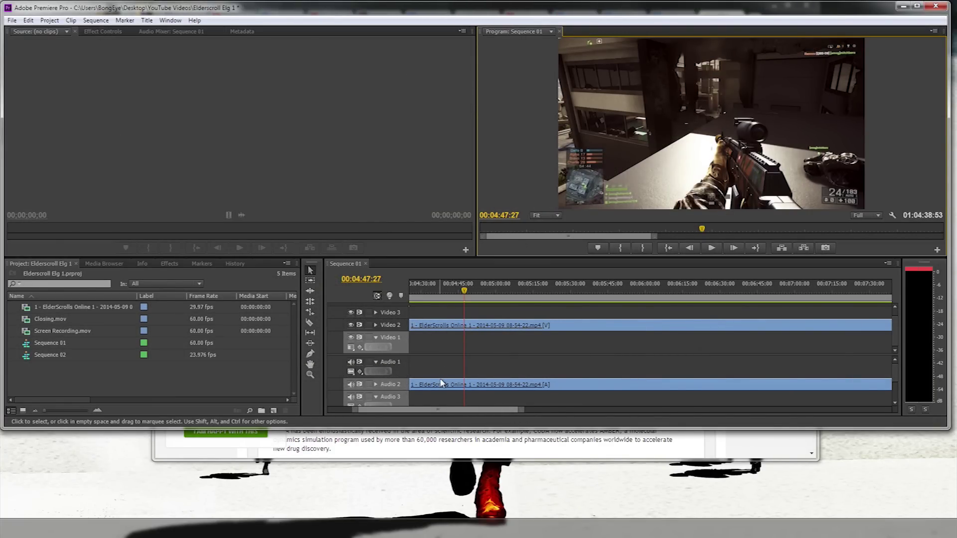
pyautogui.moveTo(441, 409); pyautogui.dragTo(354, 411)
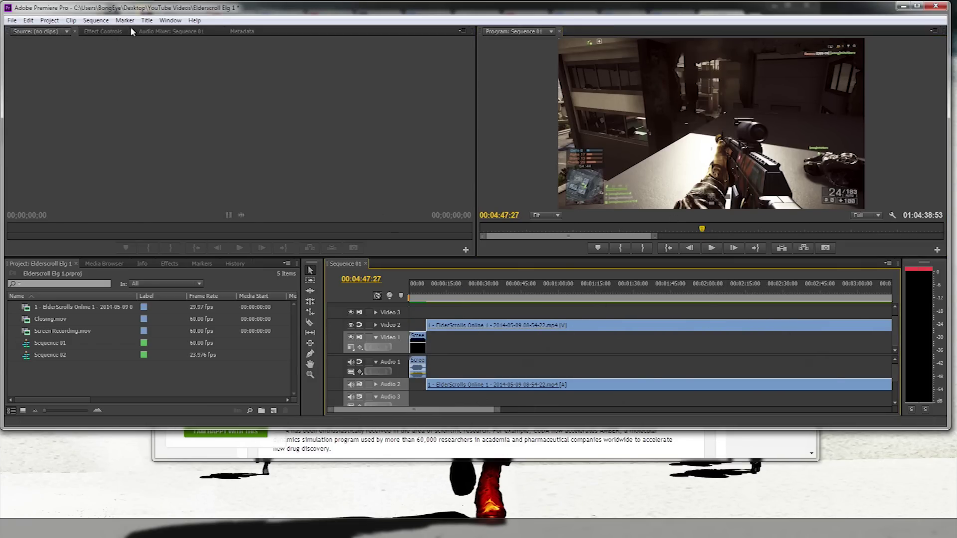
# Check the Sequence menu, then choose File > Export > Media for Sequence 01.
pyautogui.click(96, 20)
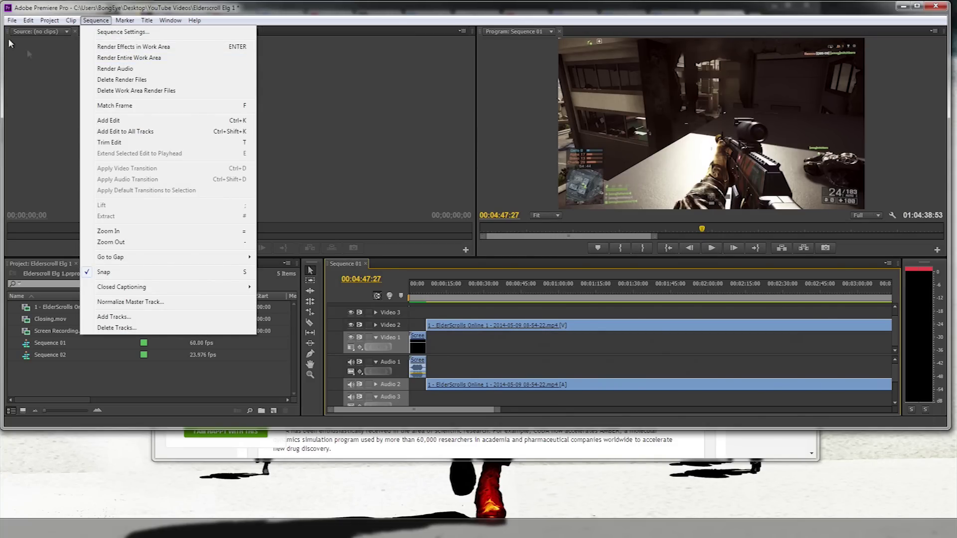
pyautogui.moveTo(12, 21)
pyautogui.moveTo(54, 264)
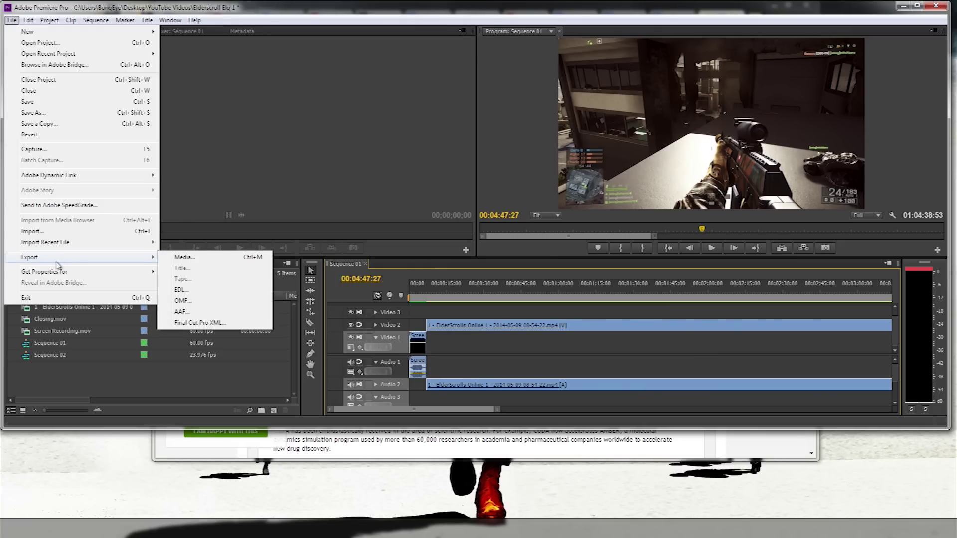
pyautogui.click(184, 259)
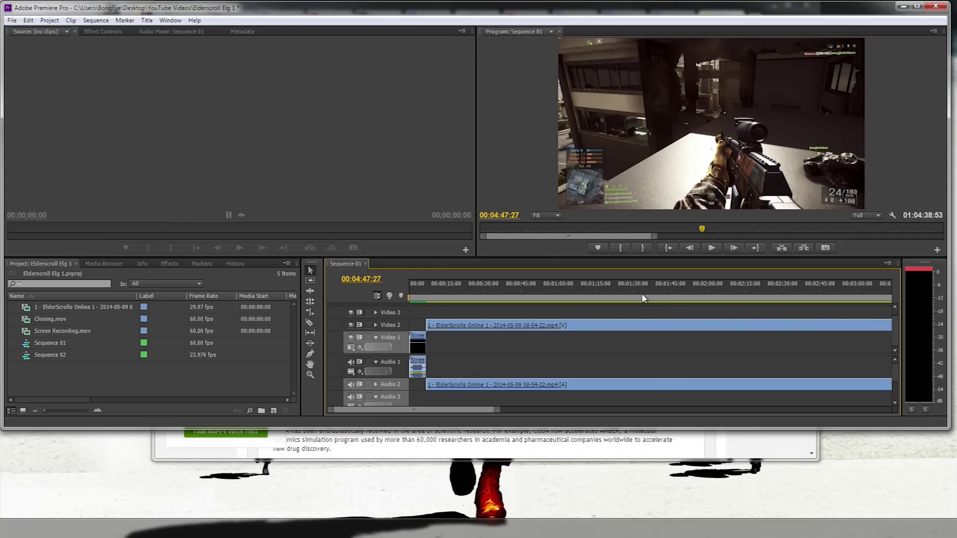
# Open the export Format list and leave it set to H.264.
pyautogui.click(627, 104)
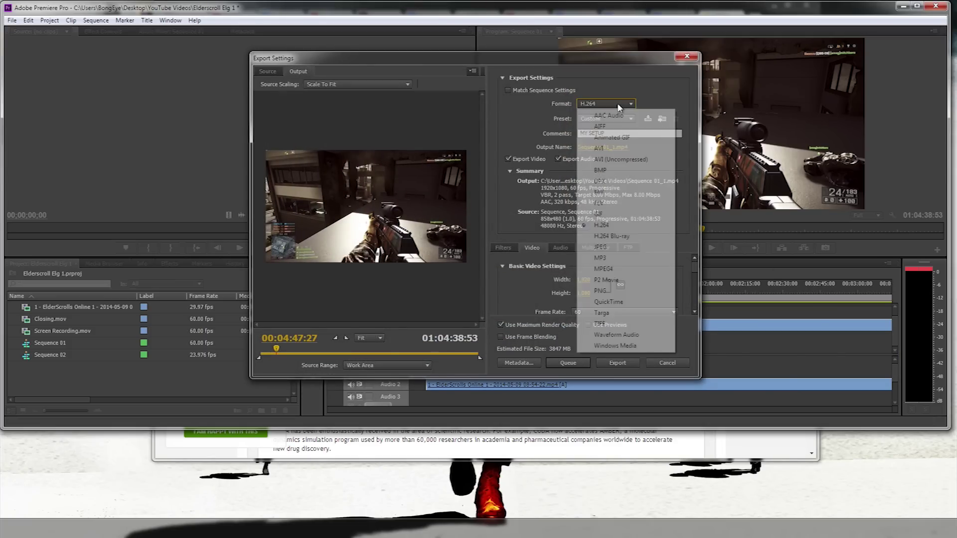
pyautogui.click(628, 104)
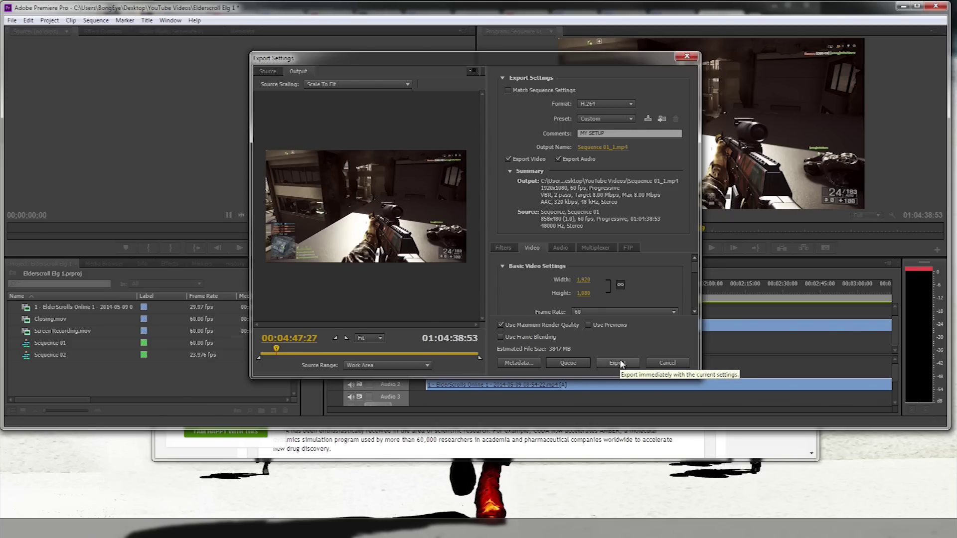
# Close Premiere's Export Settings without exporting and minimize Premiere to reveal the NVIDIA CUDA page in Chrome.
pyautogui.click(686, 56)
pyautogui.click(904, 6)
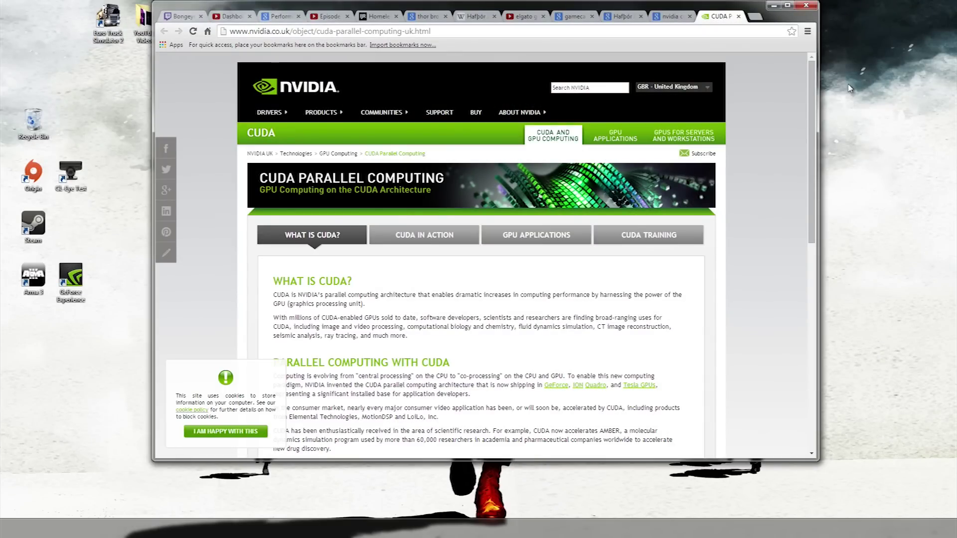